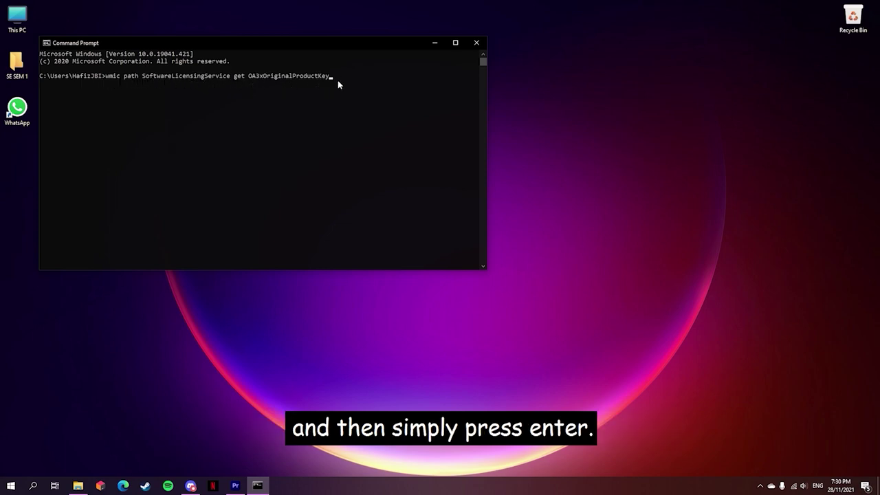
# Run the prepared wmic query that retrieves the computer's original Windows product key
pyautogui.press('Return')
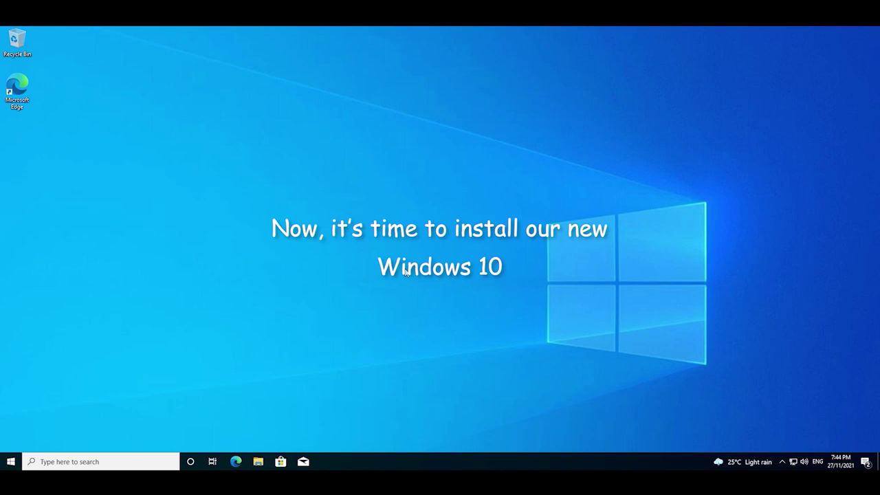
# In Microsoft Edge, search for "windows 10 iso" and open Microsoft's Windows 10 download page
pyautogui.click(244, 460)
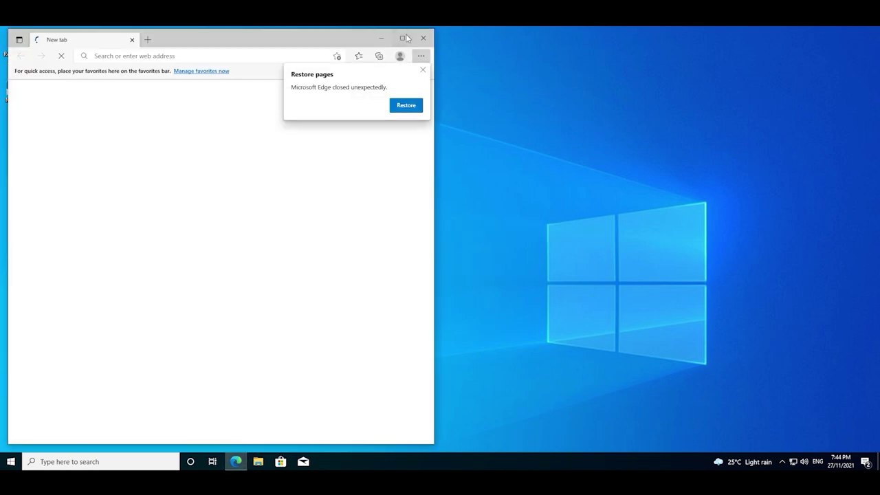
pyautogui.click(405, 37)
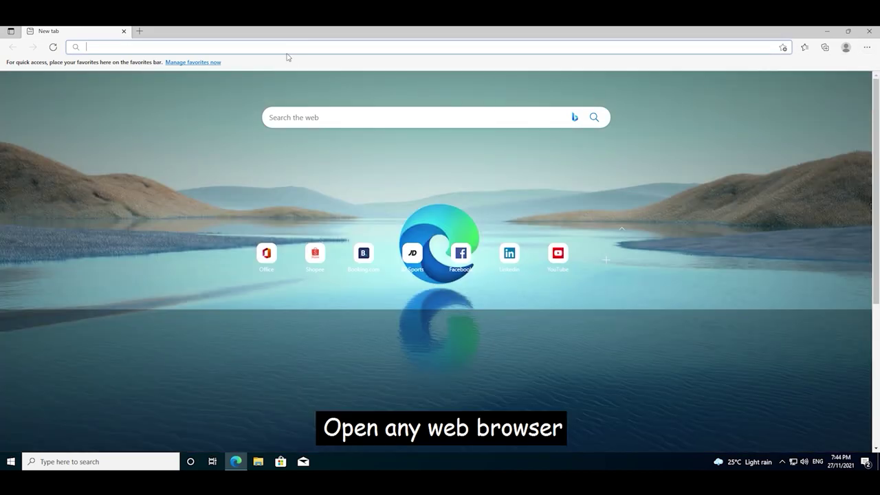
pyautogui.write('win')
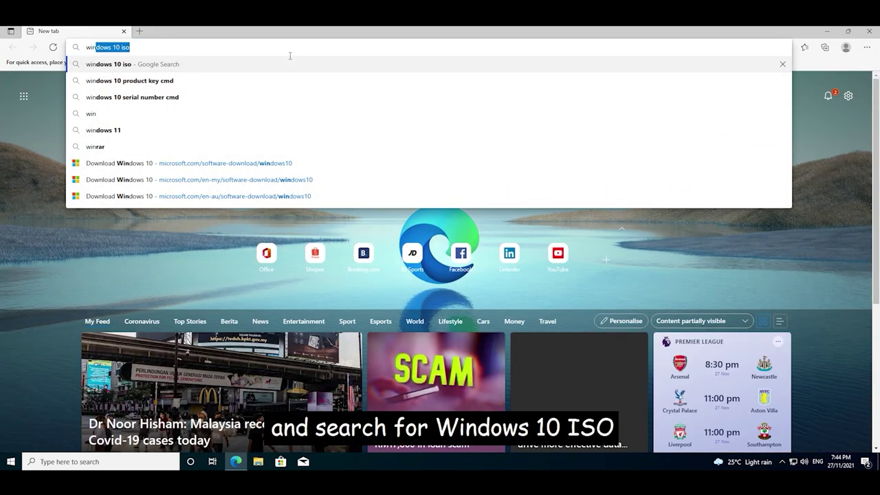
pyautogui.press('Return')
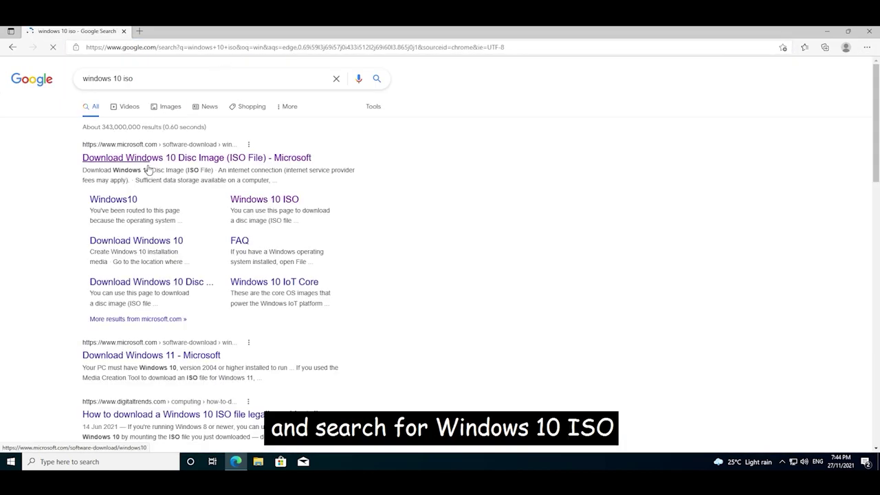
pyautogui.click(275, 159)
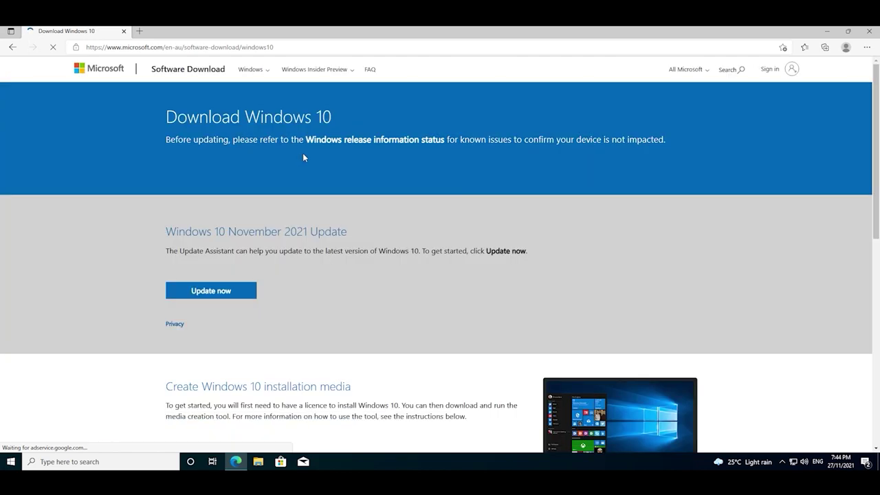
# Download the Windows 10 installation media tool, launch it with permission to make changes, and minimize the browser
pyautogui.scroll(-3, 474, 204)
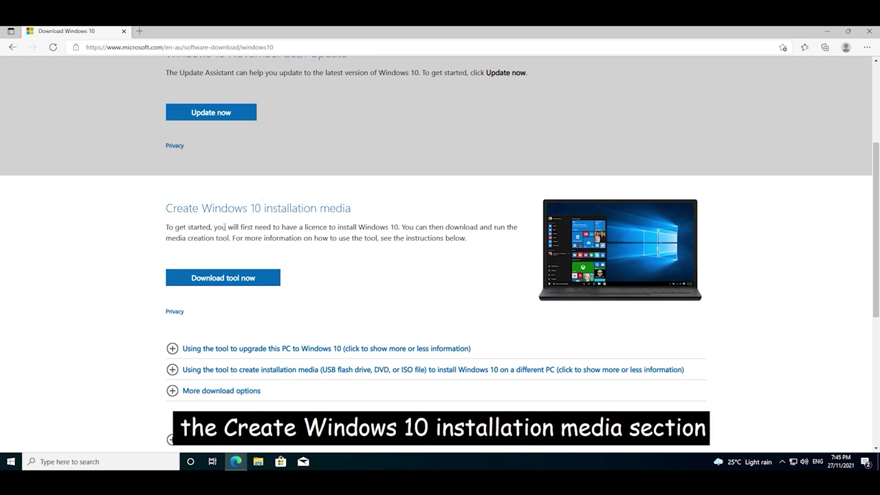
pyautogui.click(265, 281)
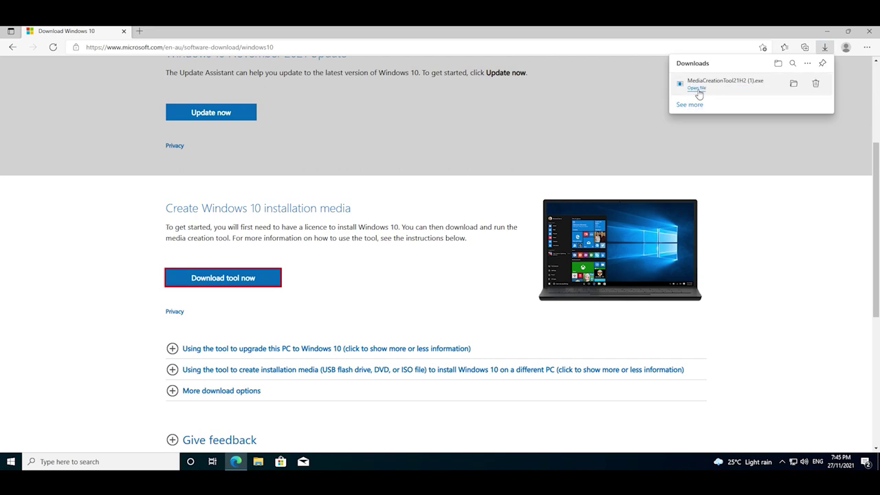
pyautogui.click(697, 88)
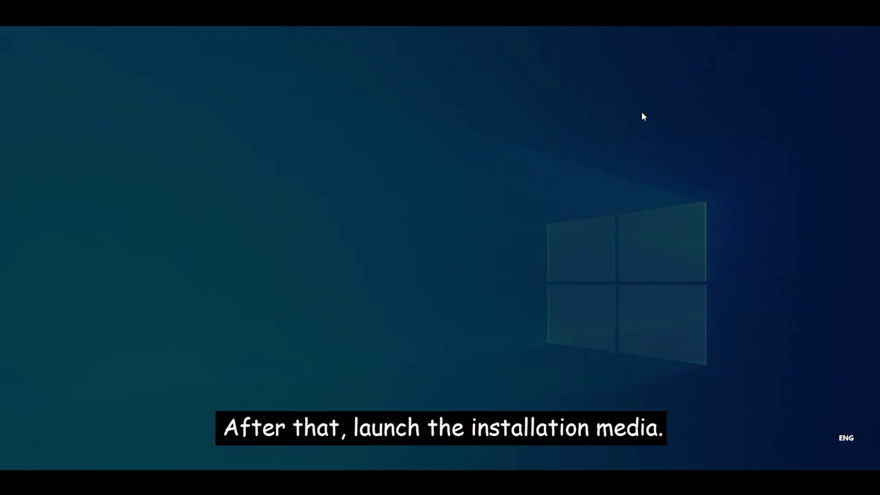
pyautogui.click(416, 309)
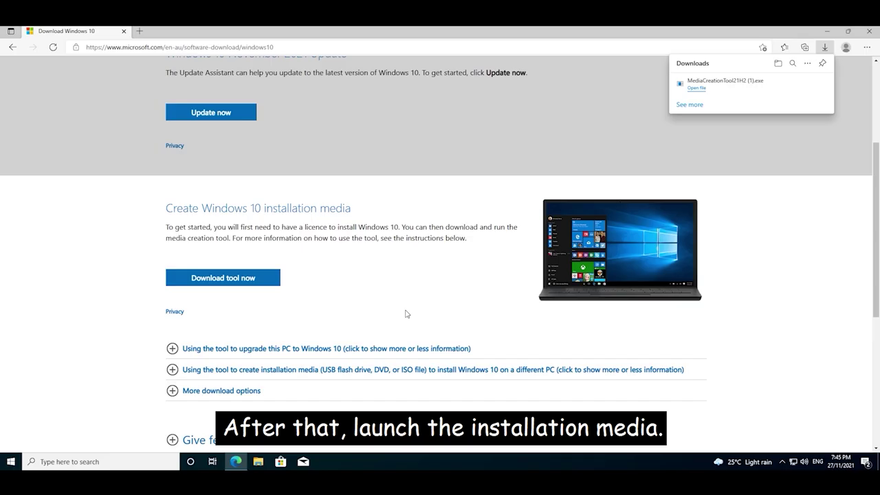
pyautogui.click(829, 39)
pyautogui.click(826, 31)
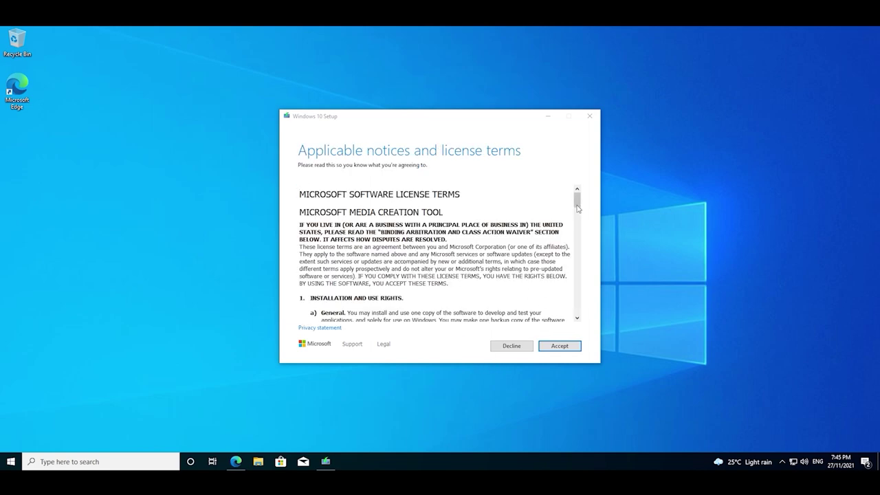
# Accept the Windows 10 Setup license terms and proceed with "Upgrade this PC now"
pyautogui.moveTo(579, 206); pyautogui.dragTo(556, 336)
pyautogui.click(557, 346)
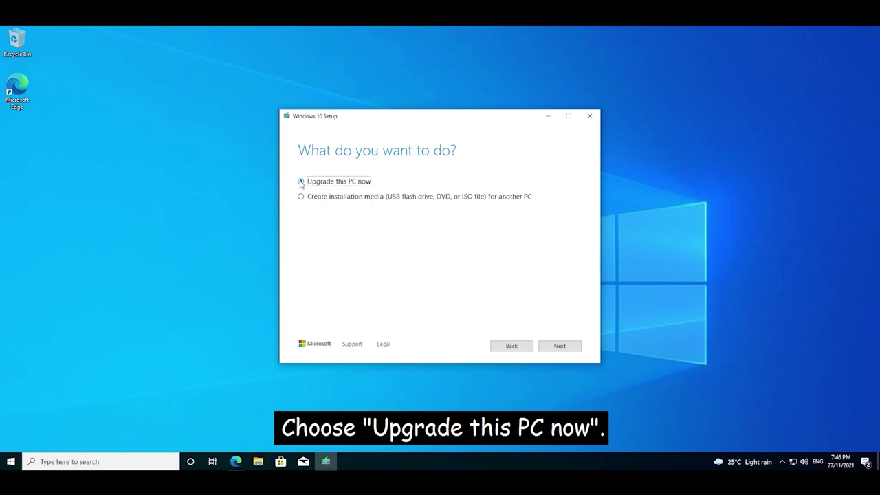
pyautogui.click(559, 349)
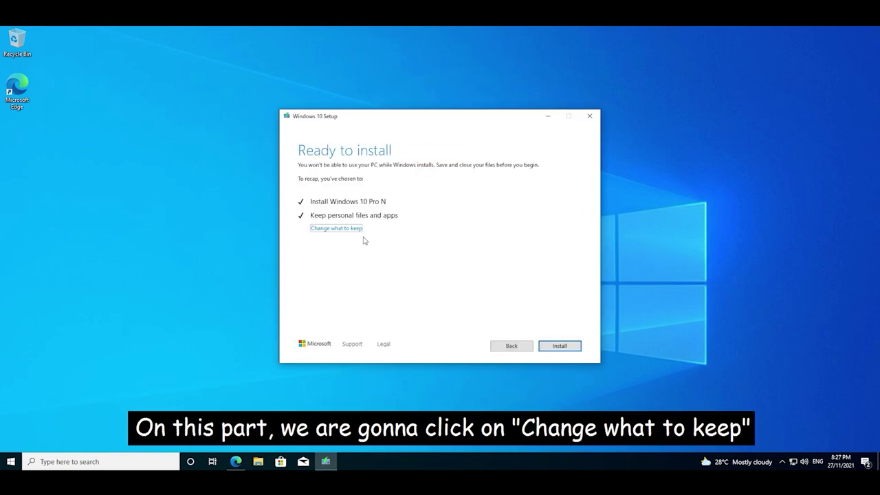
# Change what to keep to "Nothing" and start the Windows 10 Pro N installation
pyautogui.click(357, 235)
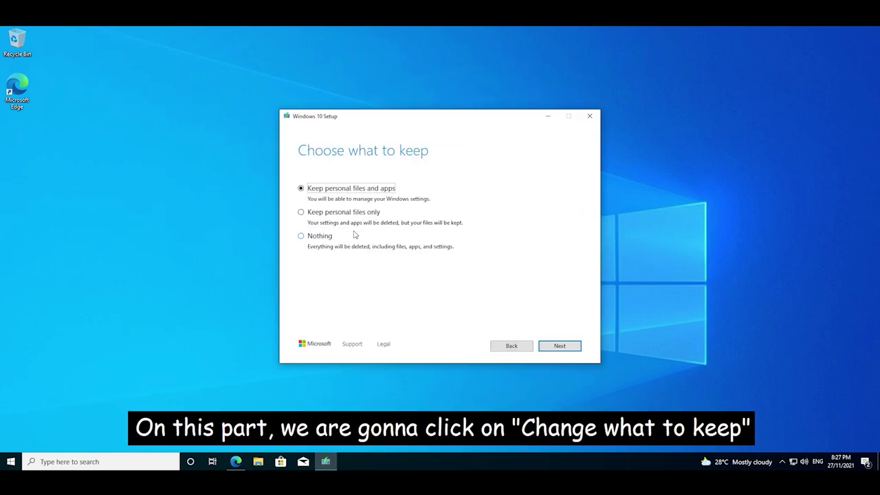
pyautogui.click(335, 244)
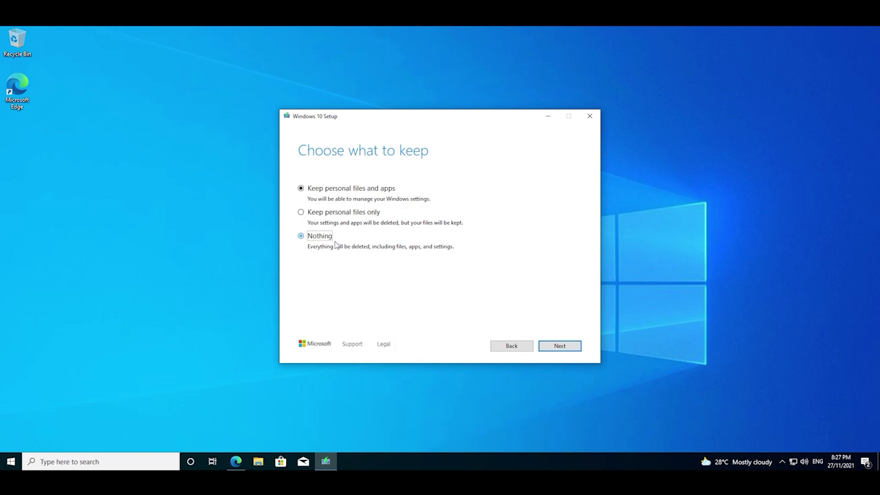
pyautogui.click(560, 345)
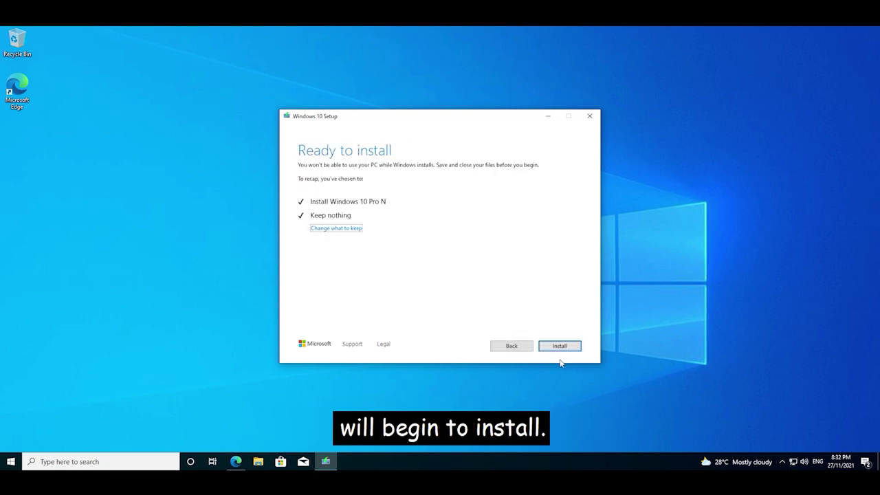
pyautogui.click(560, 347)
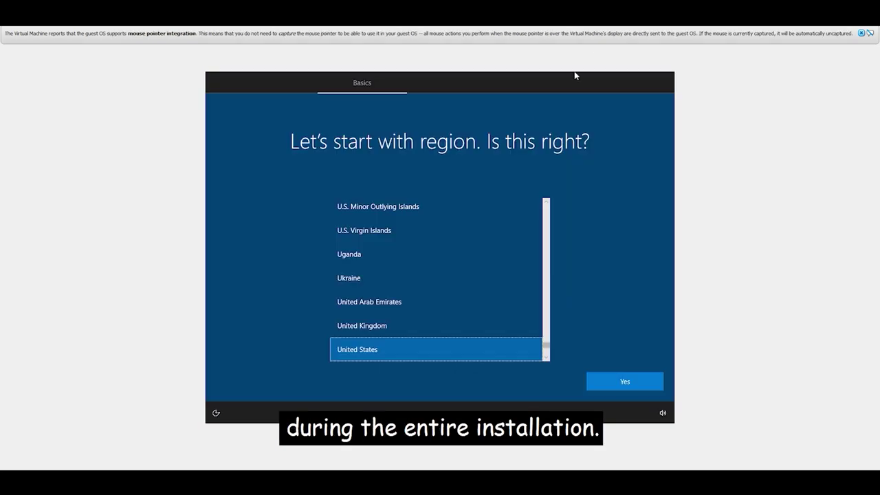
# Set the region to Malaysia and accept the US keyboard layout in the first-time setup
pyautogui.scroll(15, 391, 273)
pyautogui.click(404, 261)
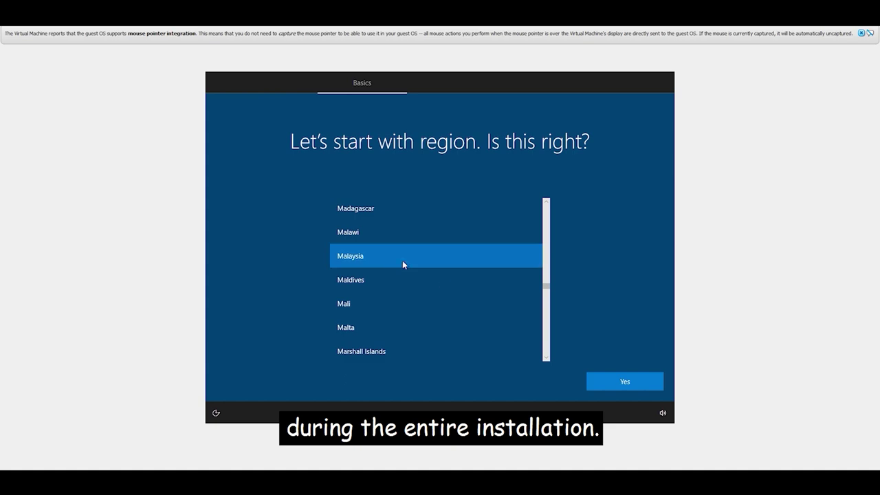
pyautogui.click(647, 387)
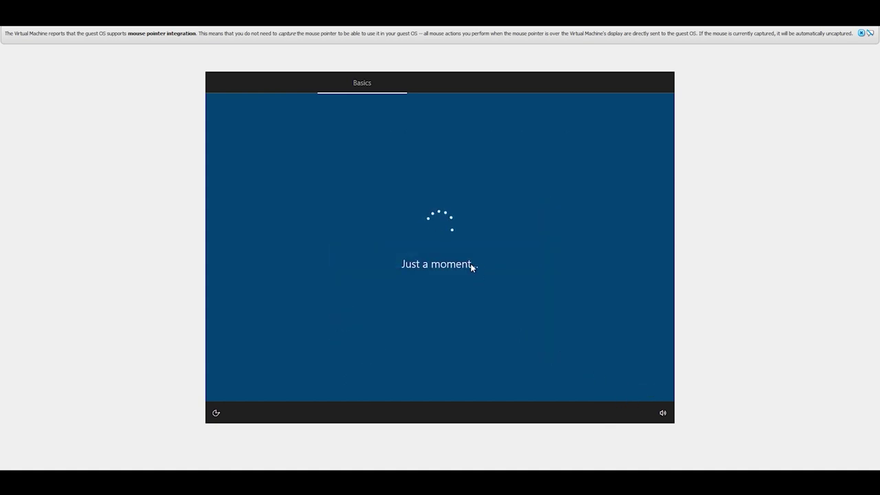
pyautogui.click(624, 382)
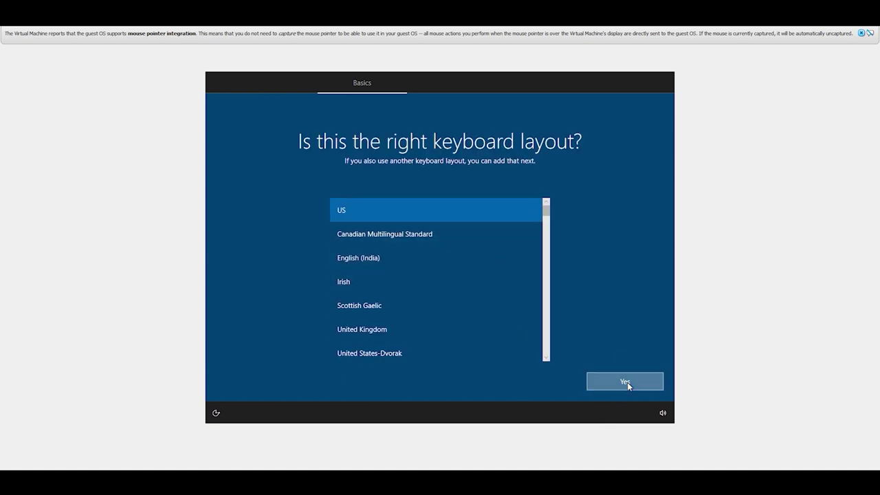
pyautogui.click(606, 382)
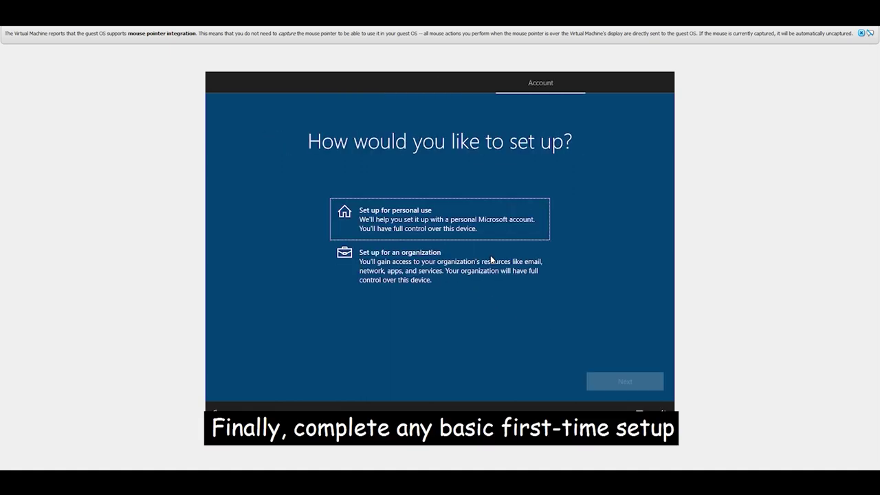
# Set up the device for personal use with an offline account and the limited experience
pyautogui.click(501, 227)
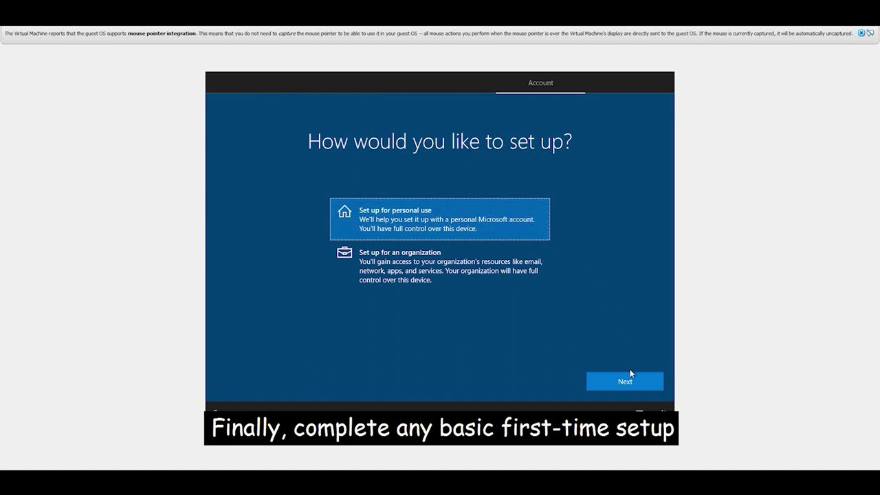
pyautogui.click(628, 383)
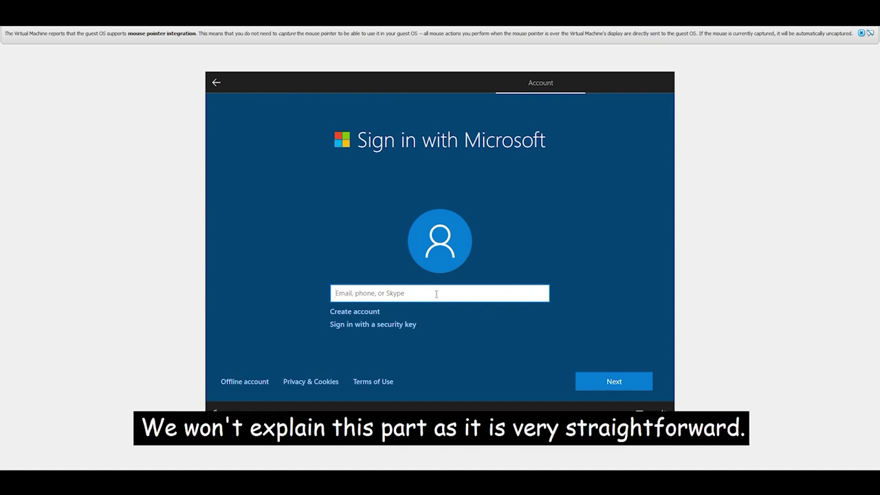
pyautogui.click(255, 385)
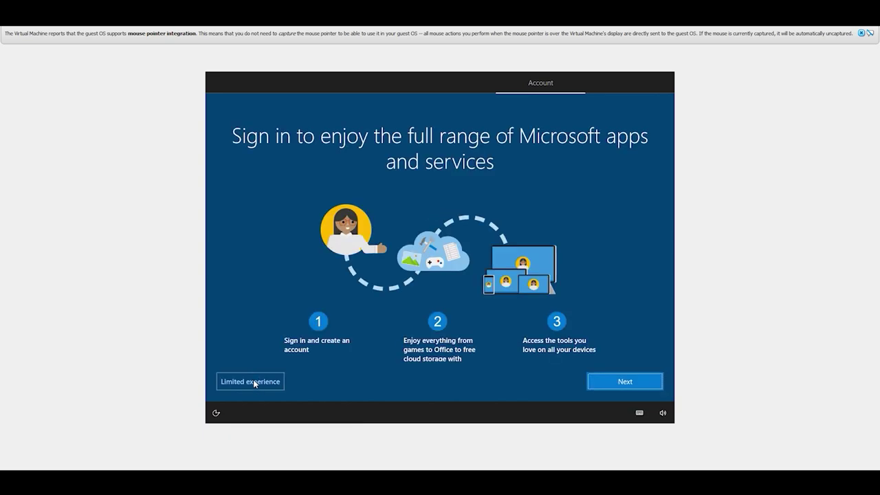
pyautogui.click(253, 381)
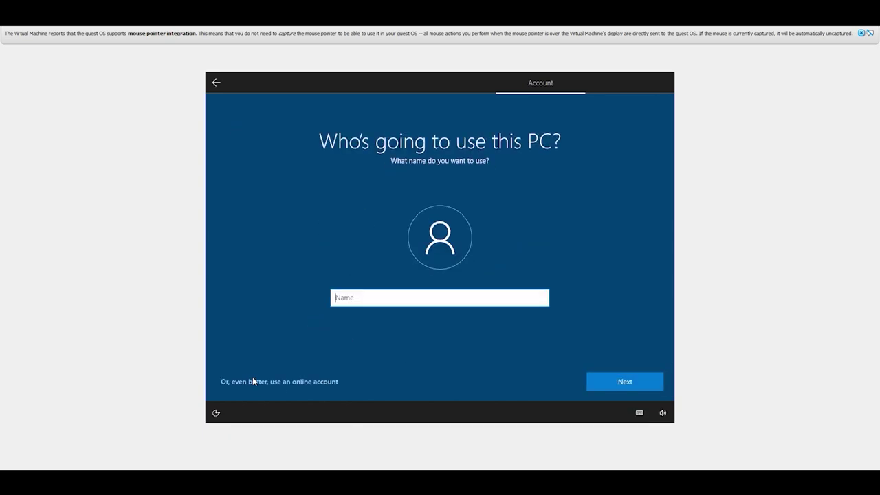
# Name the local account "UMS SPRINT" with no password, and accept the default privacy settings
pyautogui.write('UMS SPRINT')
pyautogui.click(620, 382)
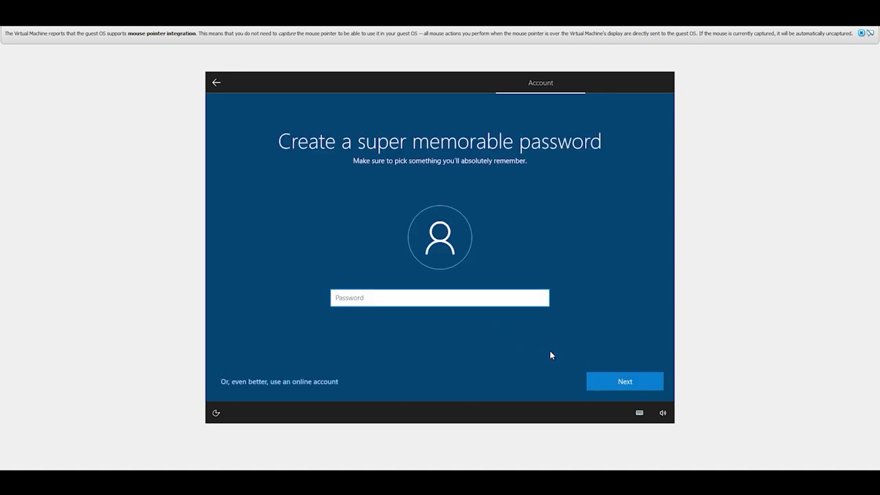
pyautogui.click(610, 379)
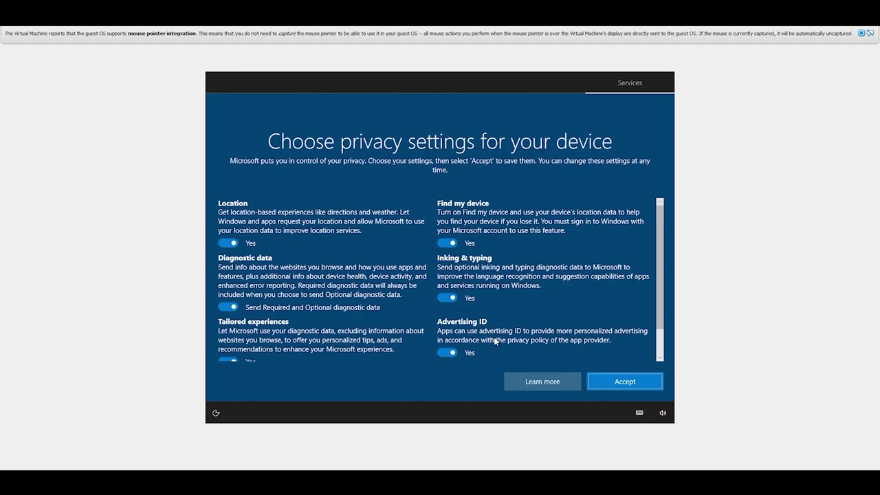
pyautogui.click(602, 382)
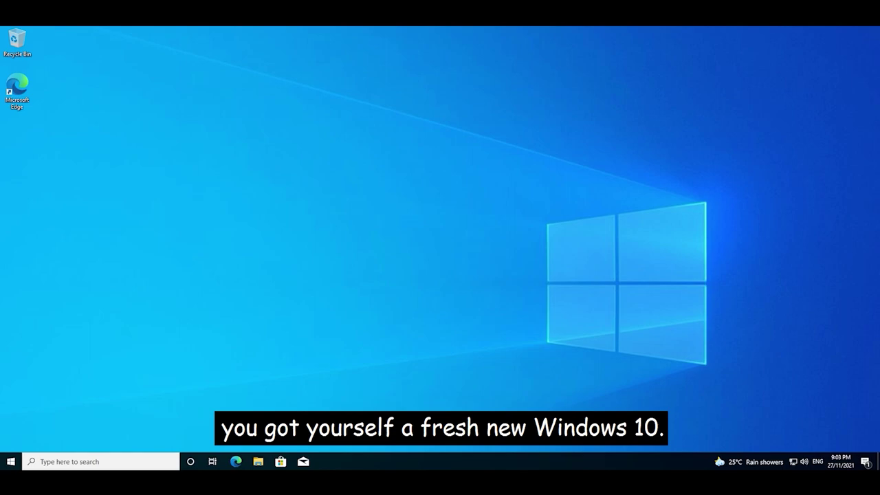
# Search for "settings" on the new desktop and open the Settings app maximized
pyautogui.click(159, 462)
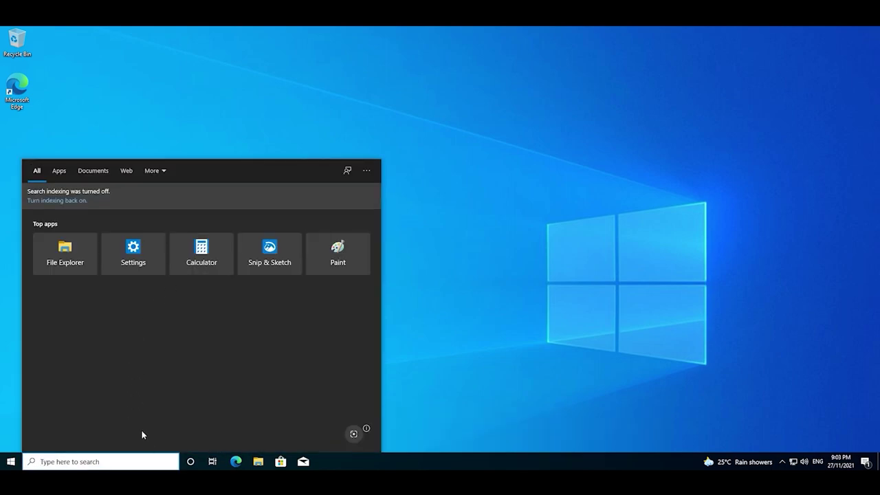
pyautogui.write('settings')
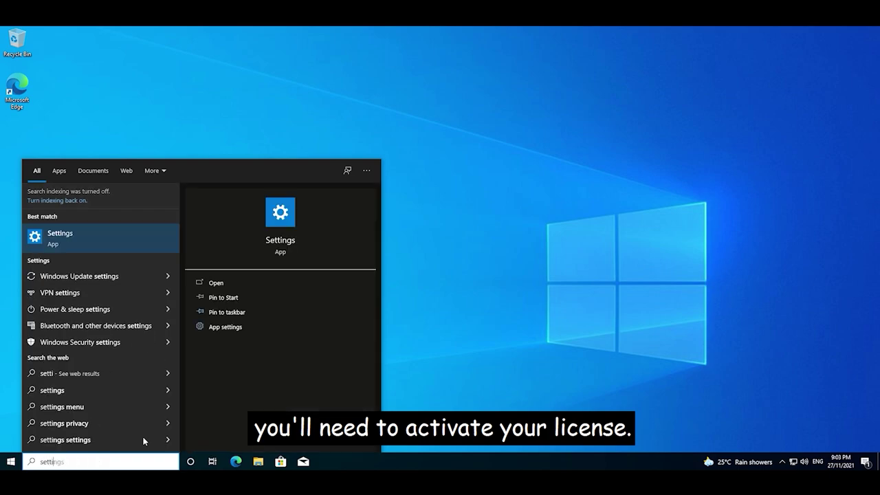
pyautogui.press('Return')
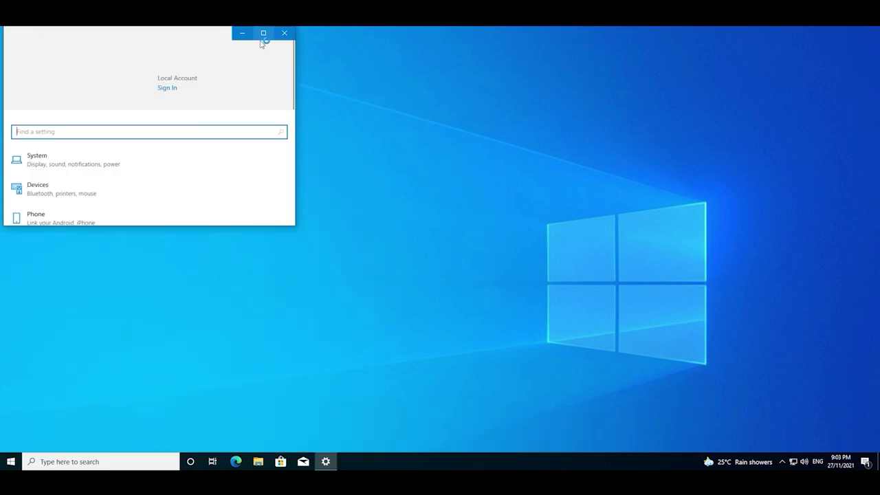
pyautogui.click(263, 33)
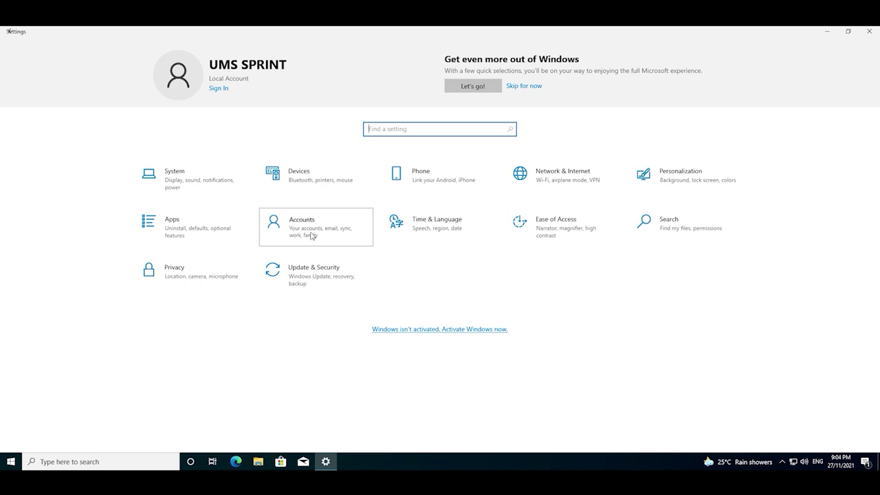
# Go from the Accounts settings to Windows activation and open the entry form for a different product key
pyautogui.press('Return')
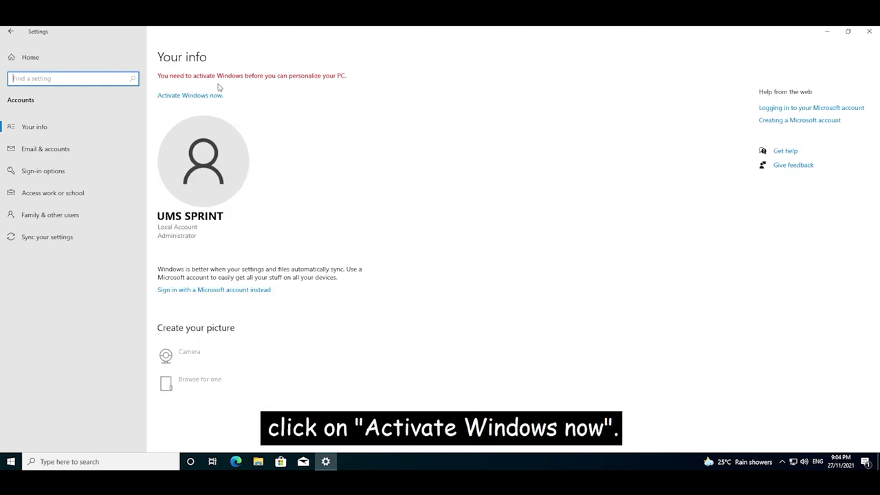
pyautogui.click(203, 95)
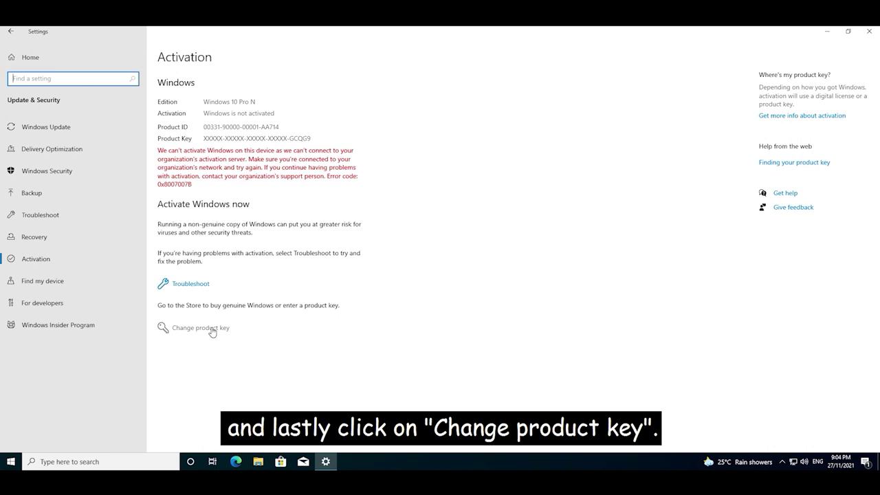
pyautogui.click(212, 331)
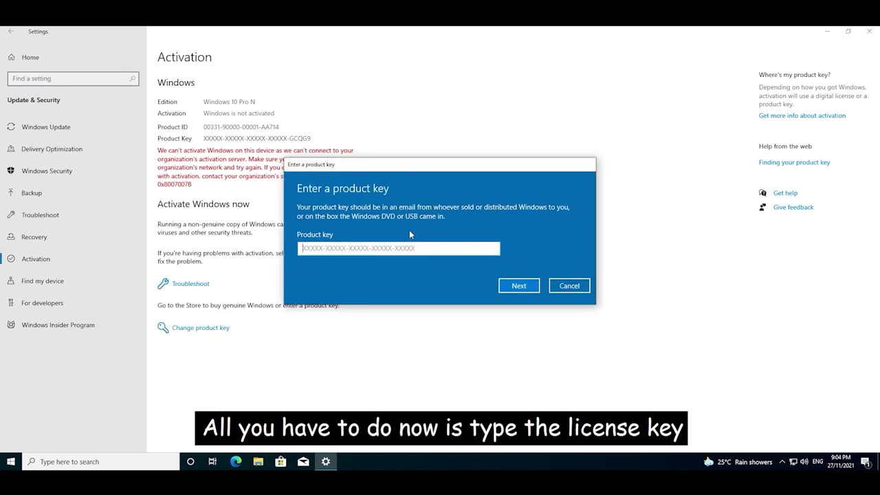